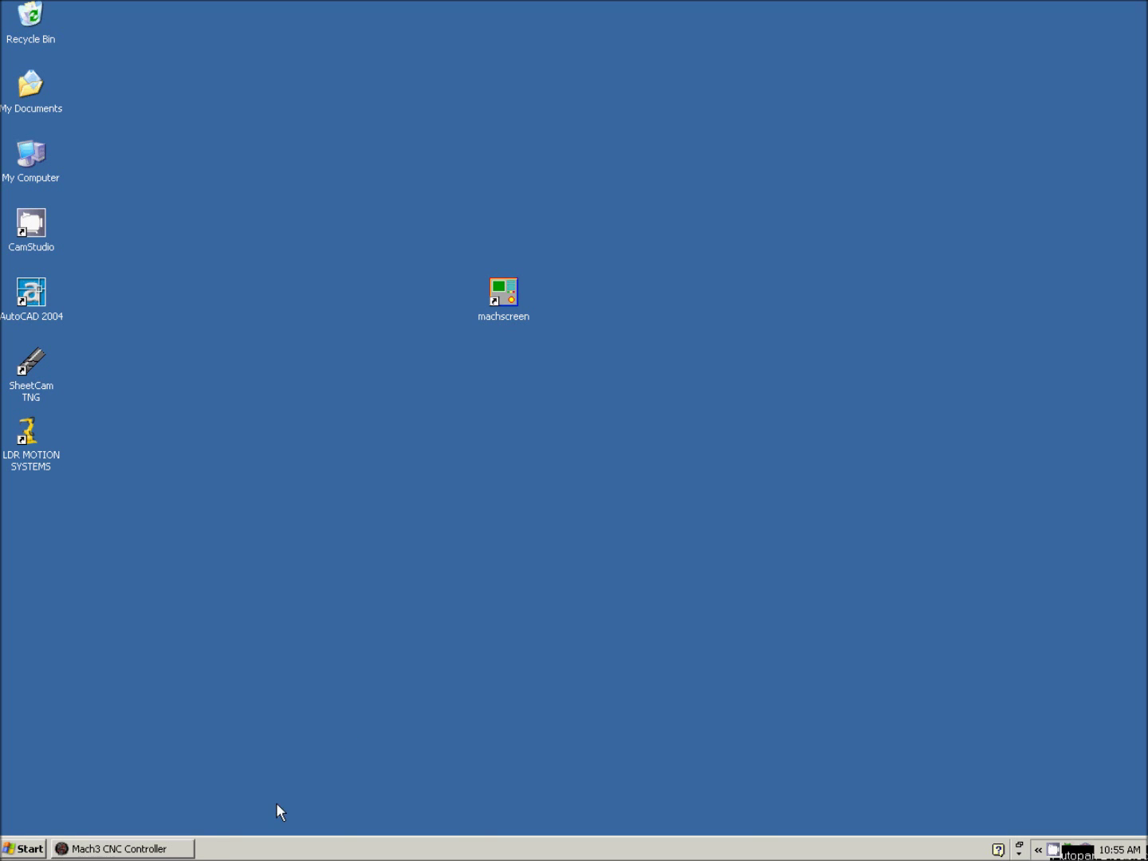
Restore the full-screen Mach3 plasma screen from the taskbar and start jogging Z upward.
click(159, 849)
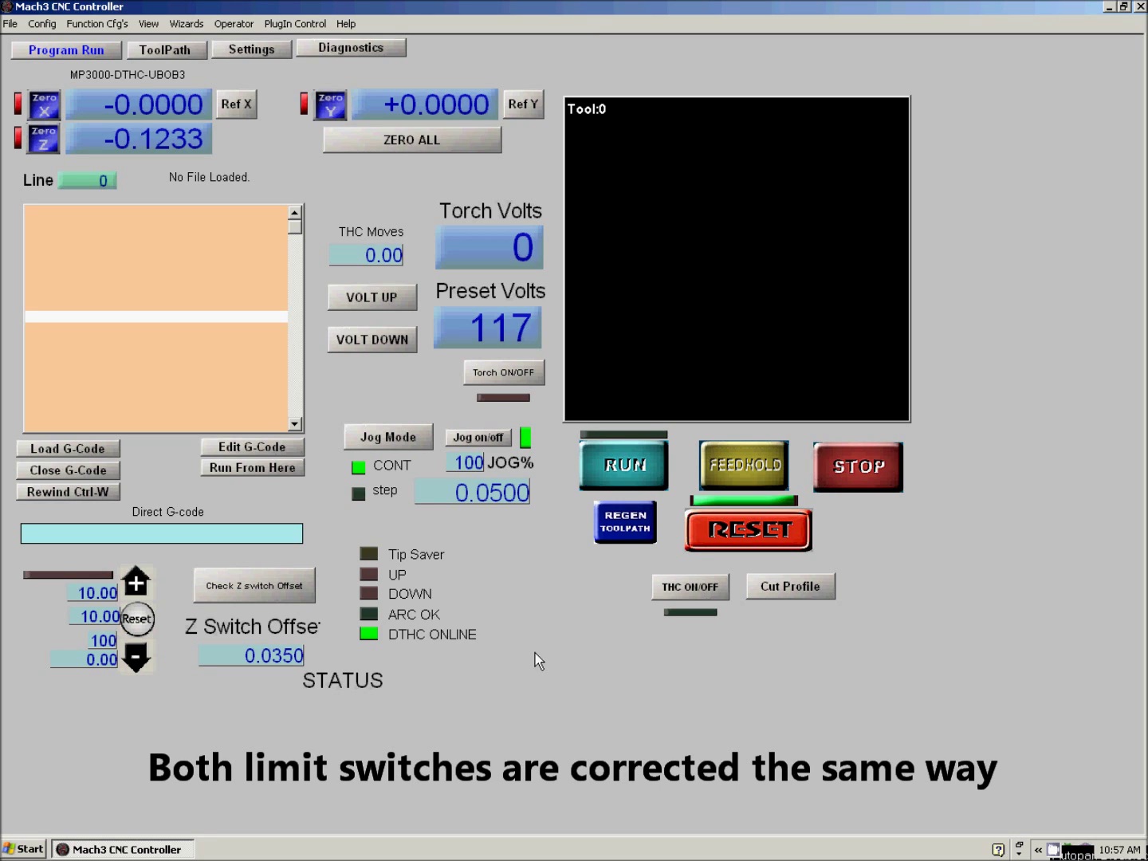
key(Page_Up)
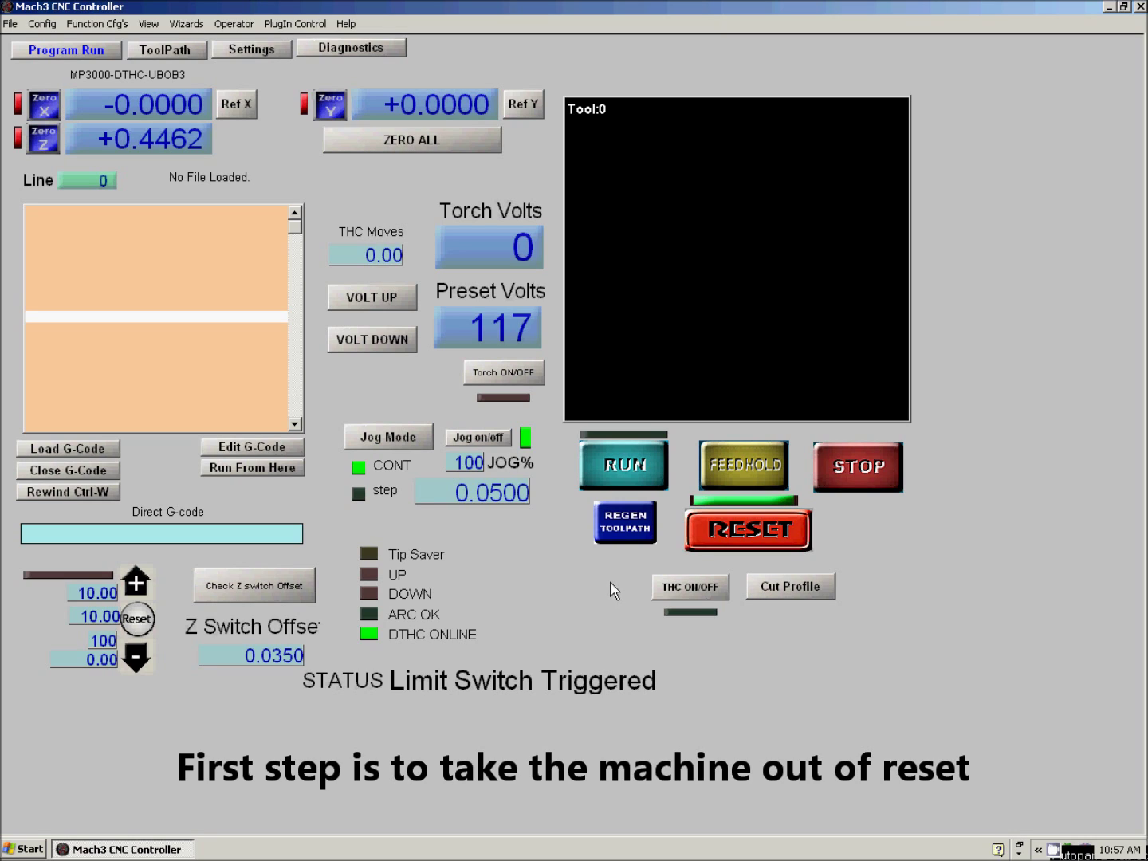
Clear the Limit Switch Triggered fault with RESET after Z trips at +0.4462.
click(737, 535)
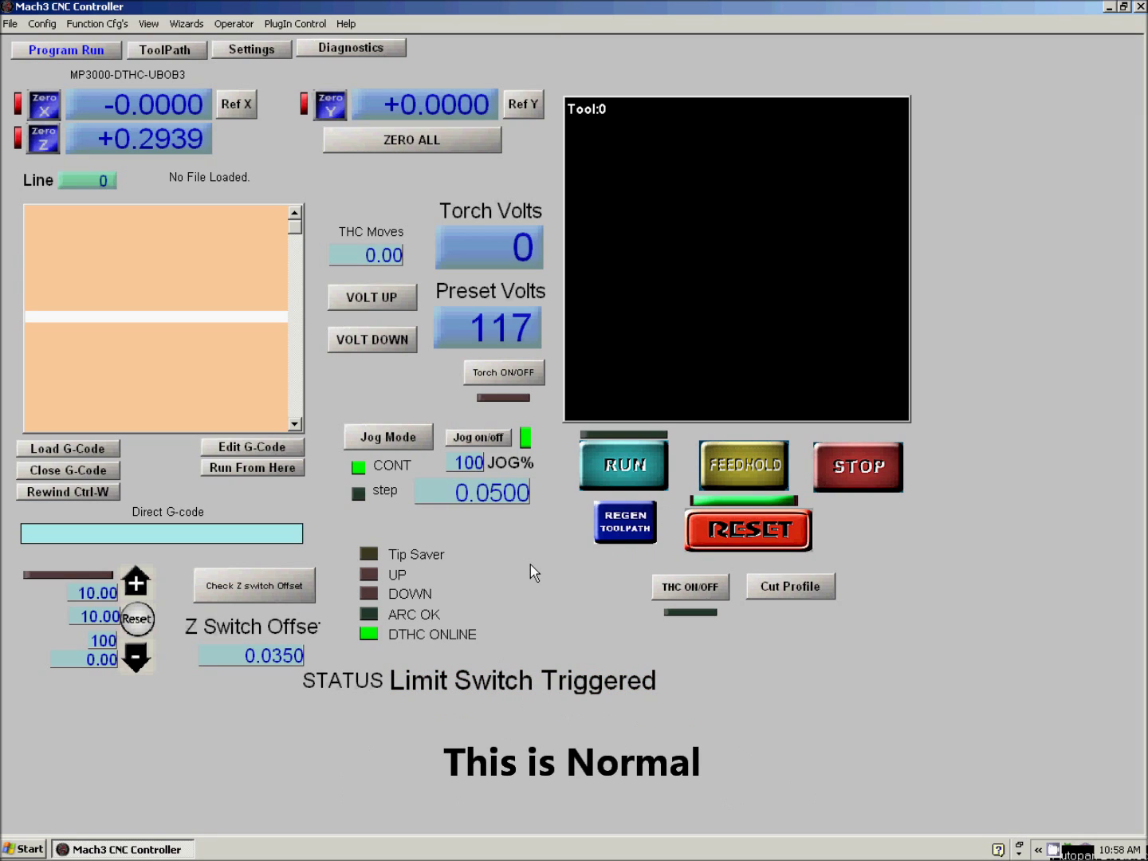
Reset the second limit trip with Z held at -1.8454, then bring up CamStudio.
click(739, 542)
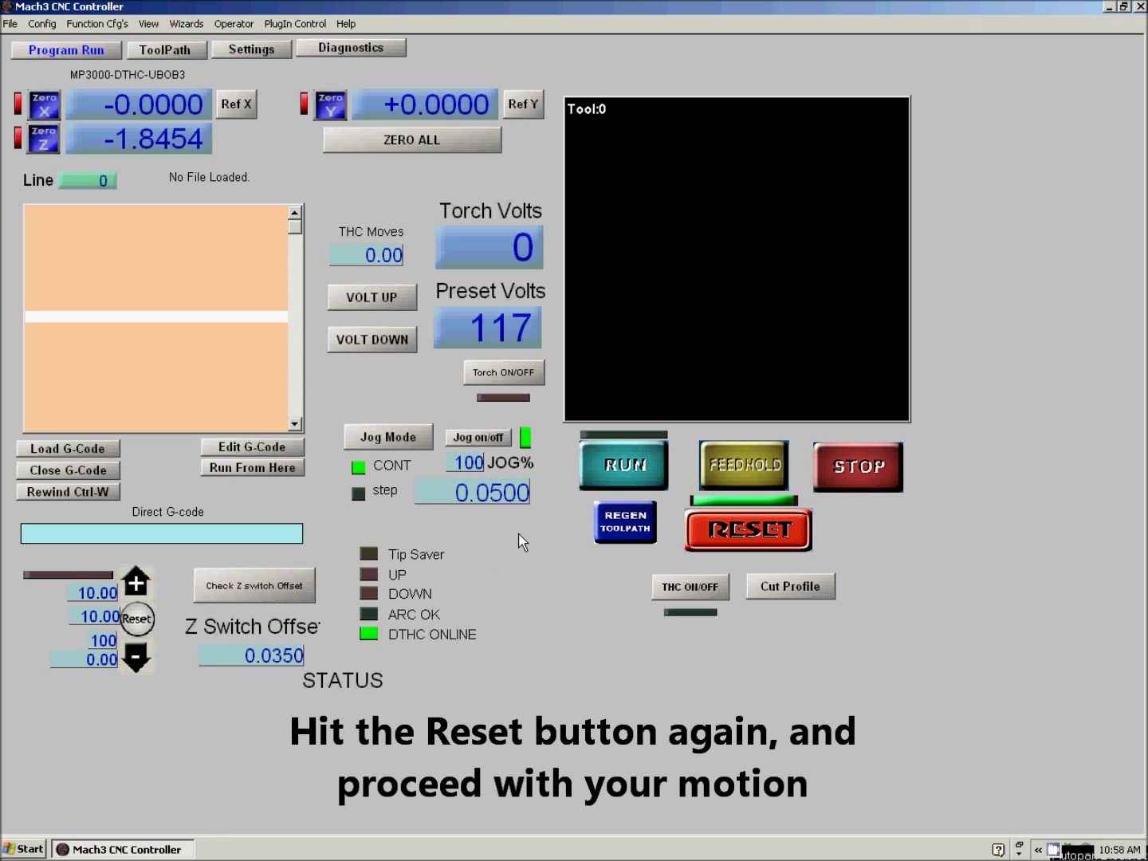
click(1055, 850)
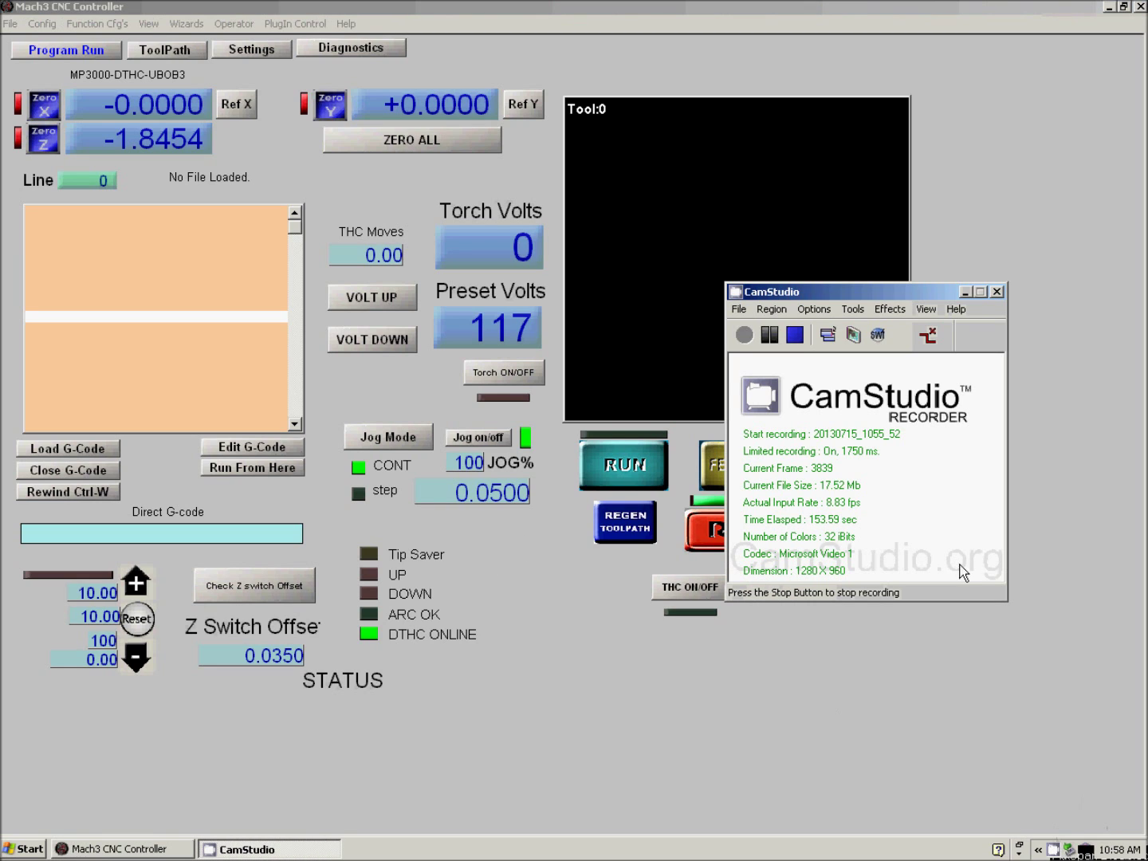